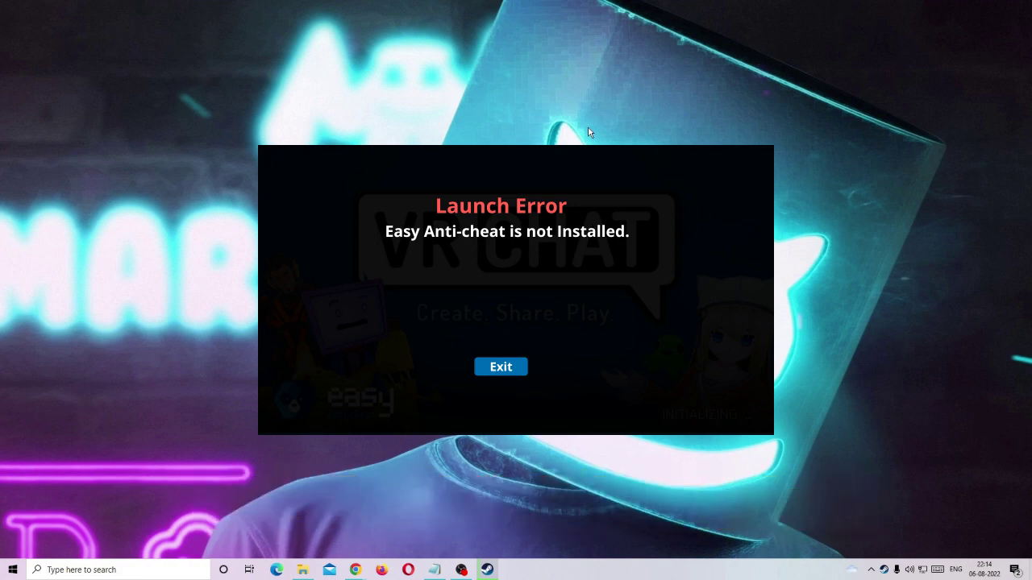
Step: Close VRChat's 'Easy Anti-cheat is not Installed' launch error dialog
key(Return)
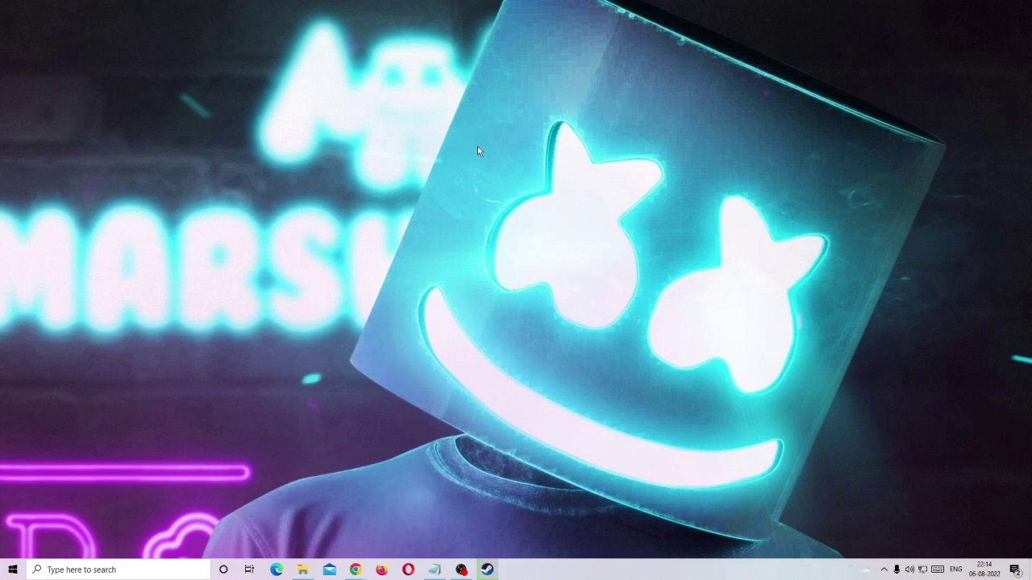
Step: Bring back File Explorer and open Program Files (x86), then the Steam folder
click(304, 571)
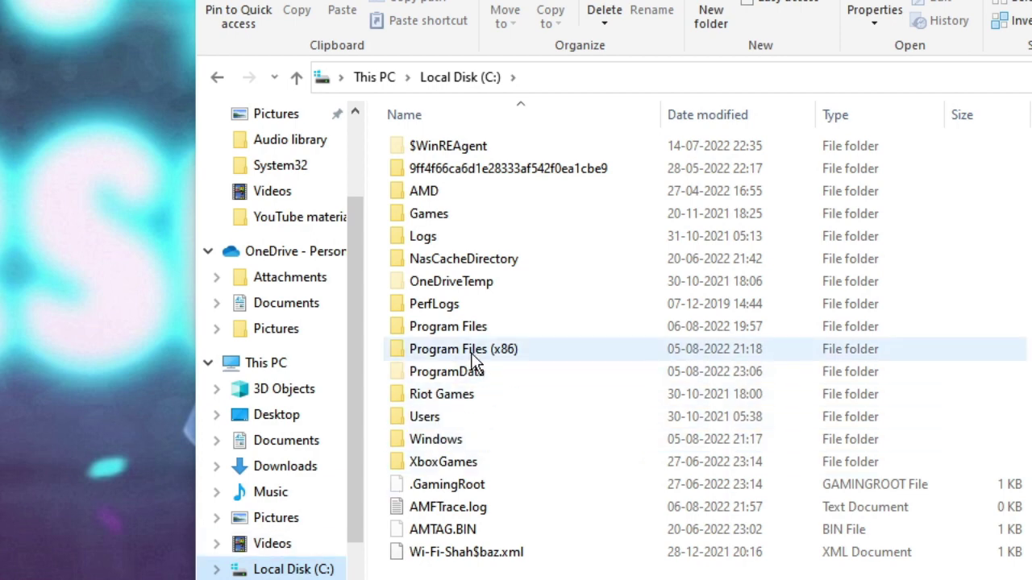
mouse_move(464, 360)
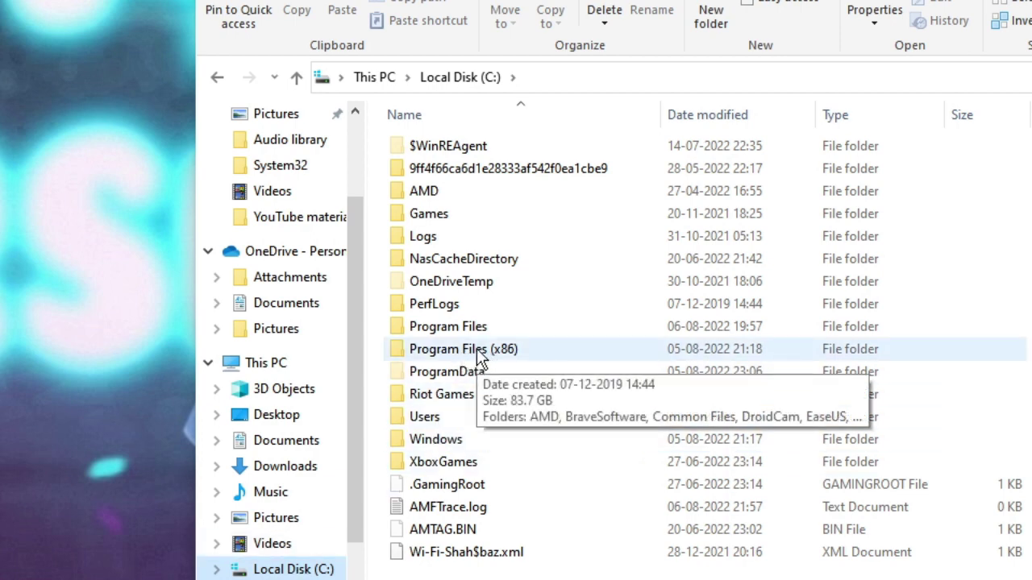
double_click(476, 351)
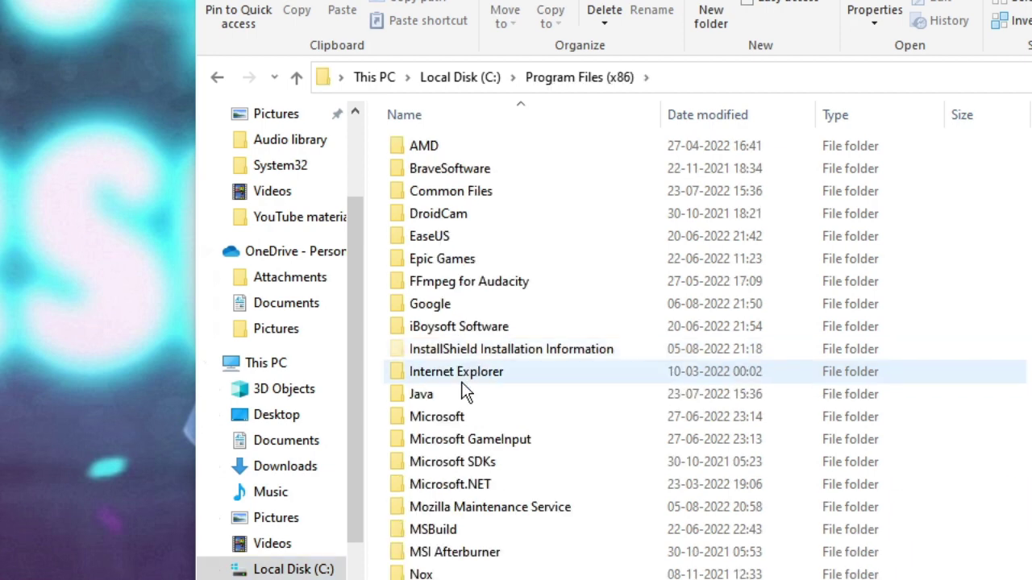
key(s)
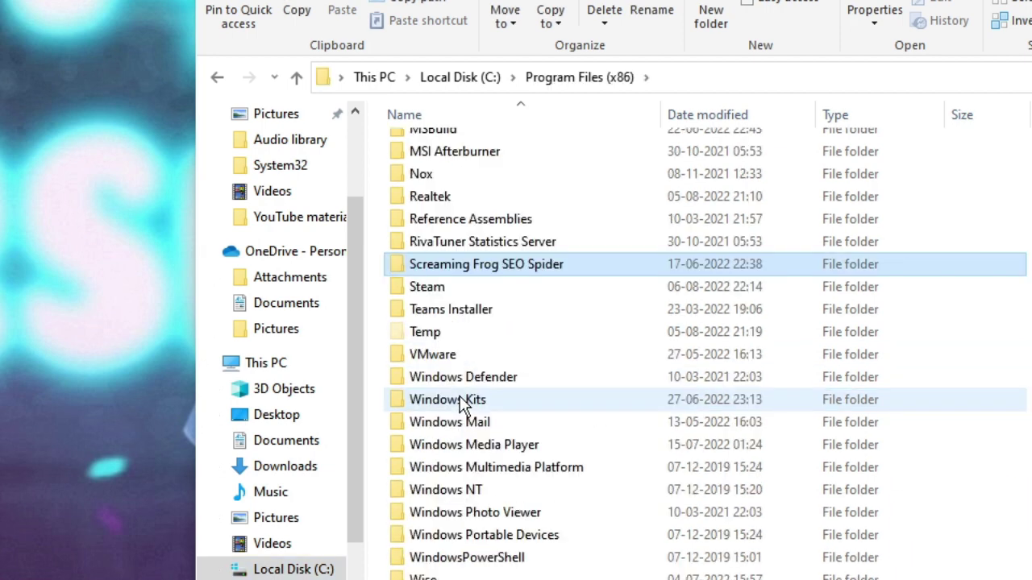
key(s)
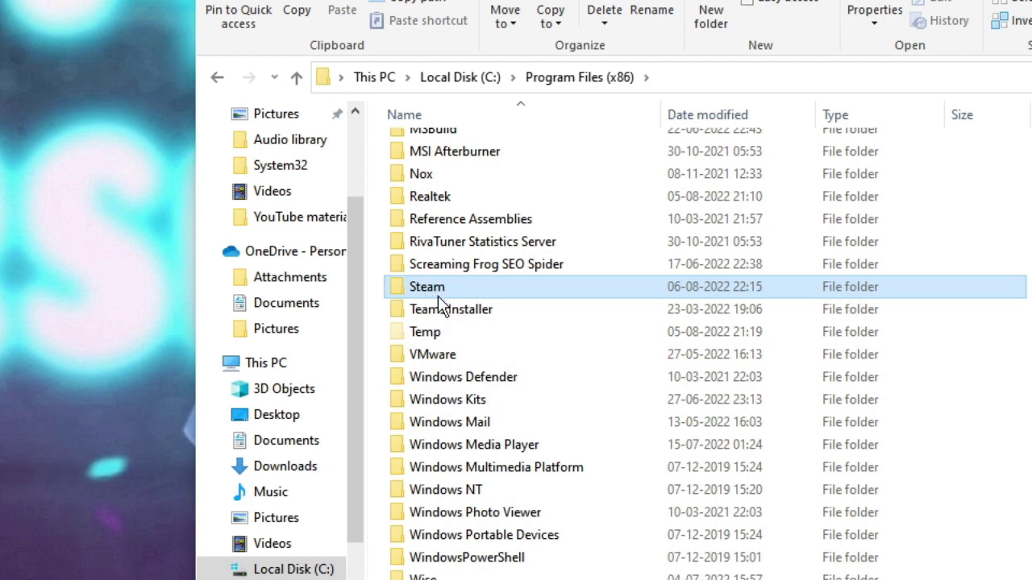
double_click(469, 291)
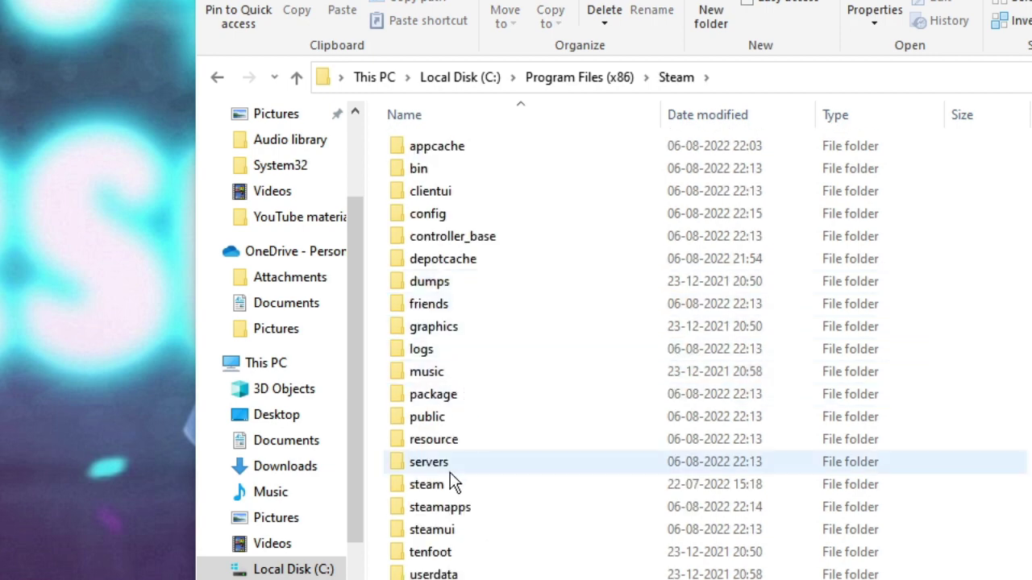
Step: Go into steamapps\common and select the VRChat game folder
click(476, 508)
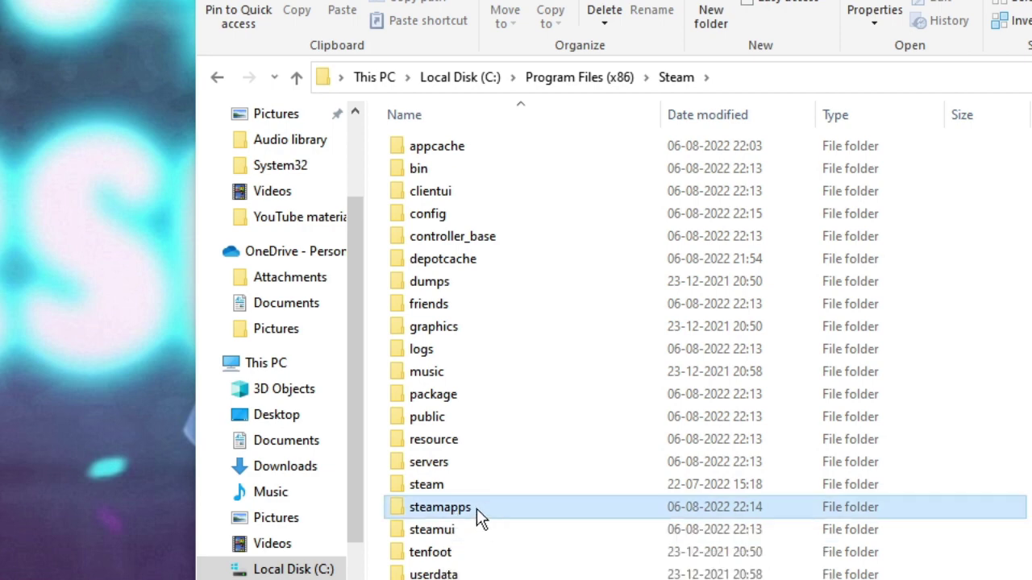
double_click(487, 508)
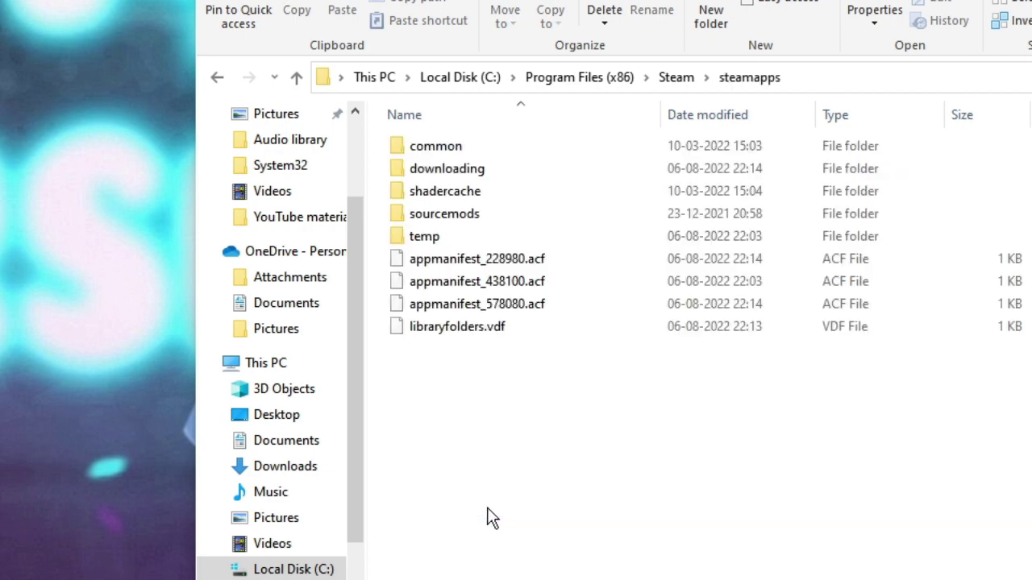
click(429, 154)
double_click(494, 149)
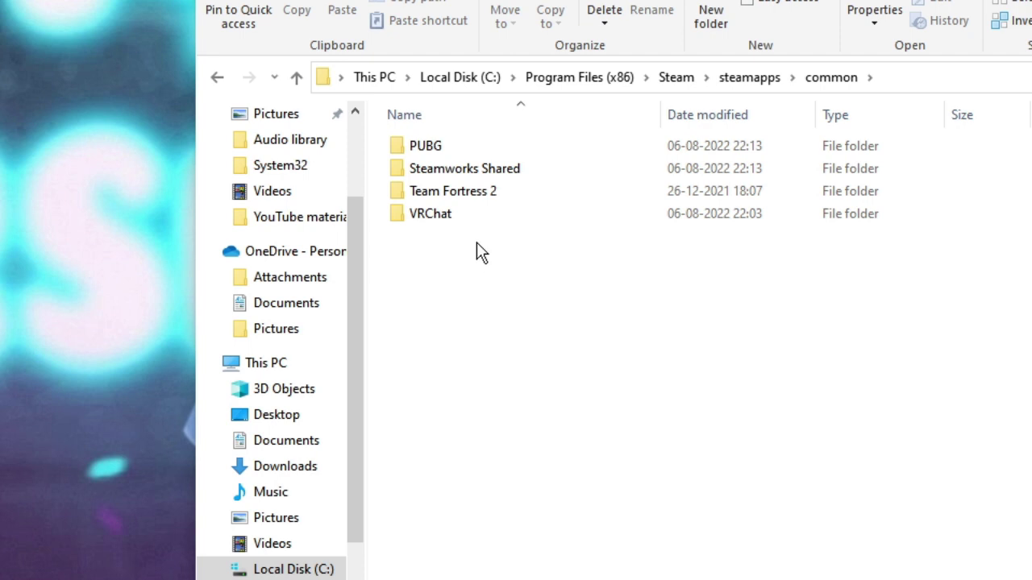
mouse_move(454, 219)
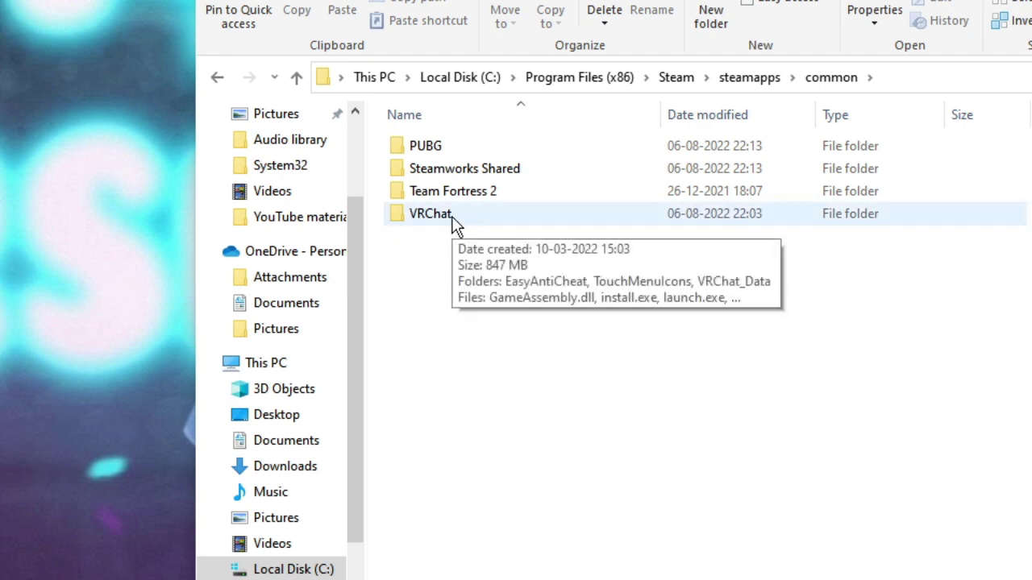
click(450, 214)
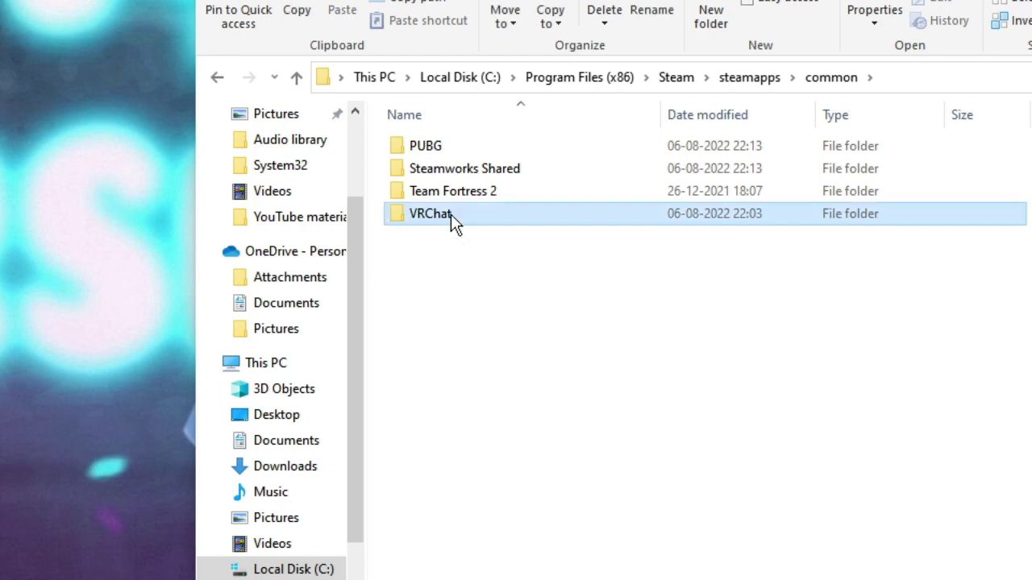
Step: Run VRChat\EasyAntiCheat\EasyAntiCheat_EOS_Setup.exe as administrator, then close File Explorer
double_click(457, 220)
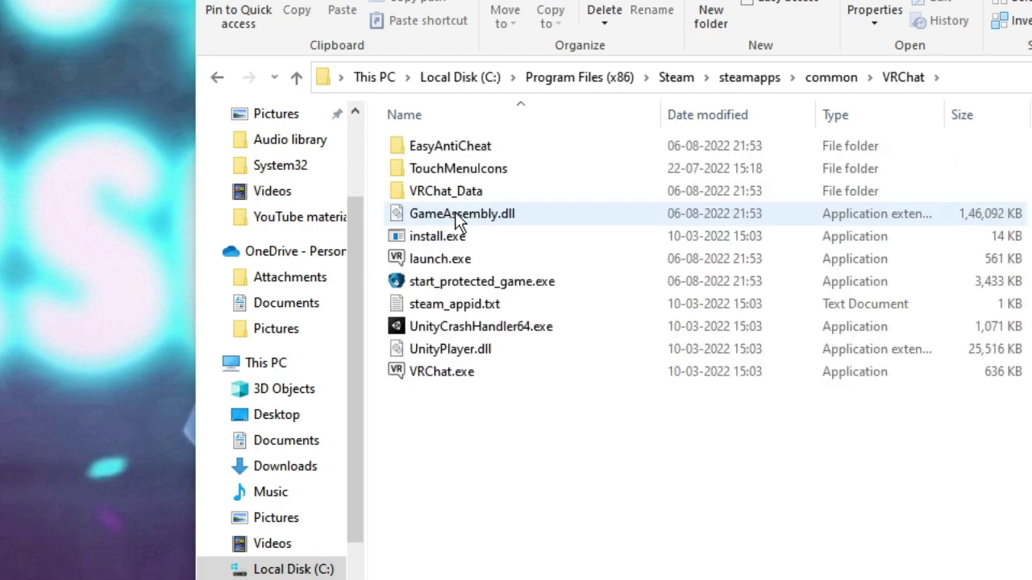
double_click(448, 148)
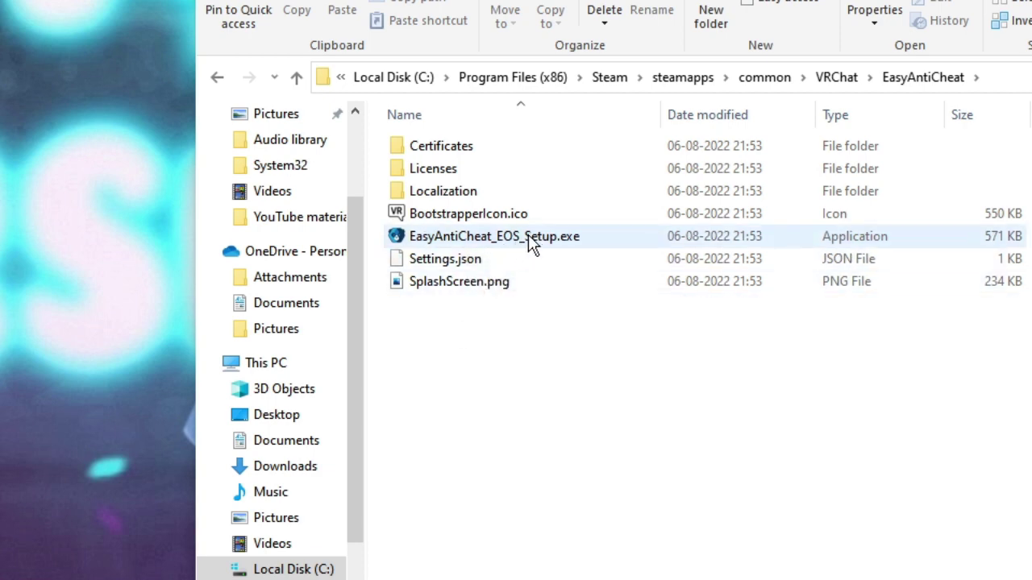
click(552, 239)
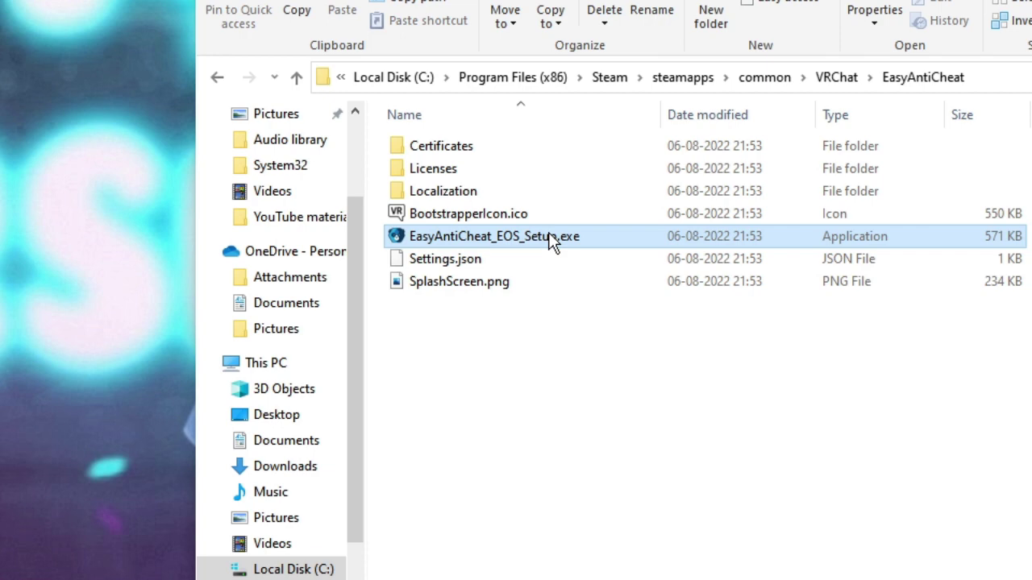
right_click(552, 239)
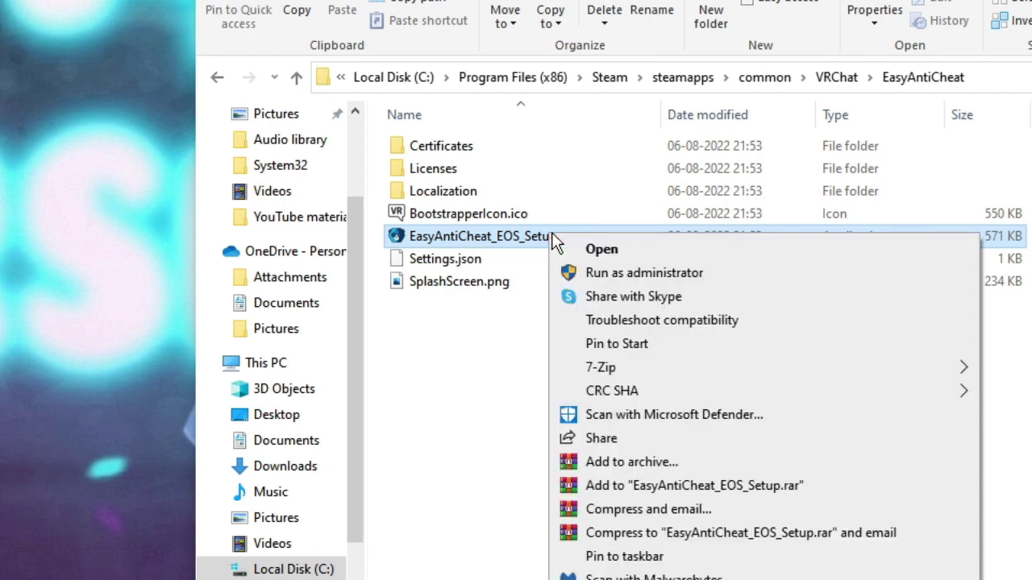
click(621, 277)
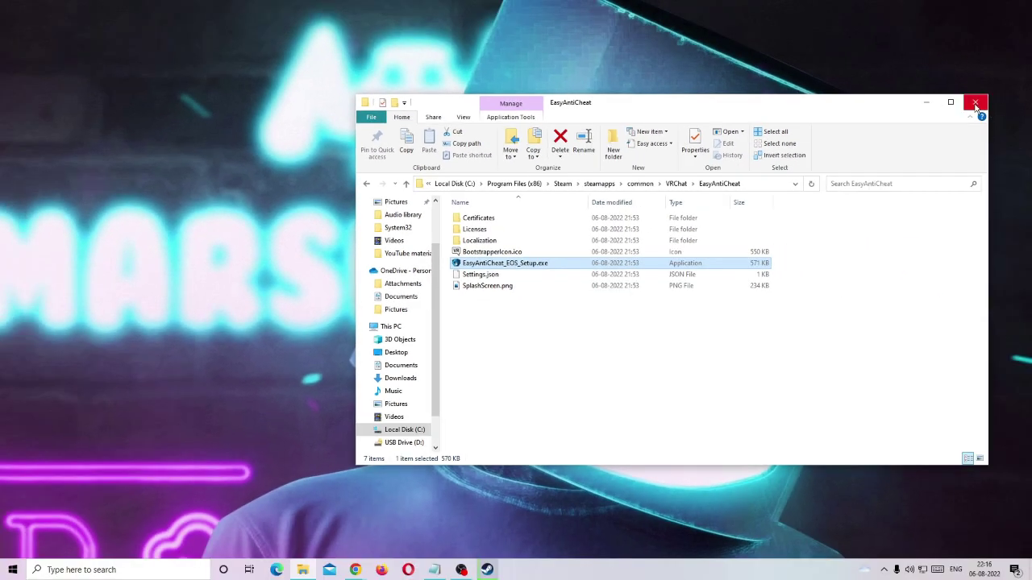
click(976, 105)
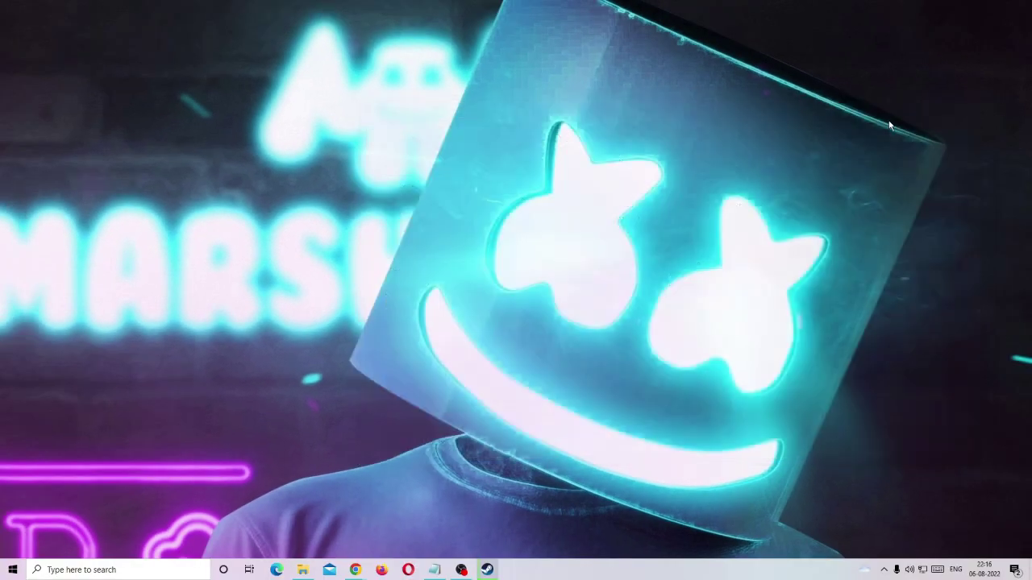
Step: Open VRChat's Properties from the Steam game library
click(489, 571)
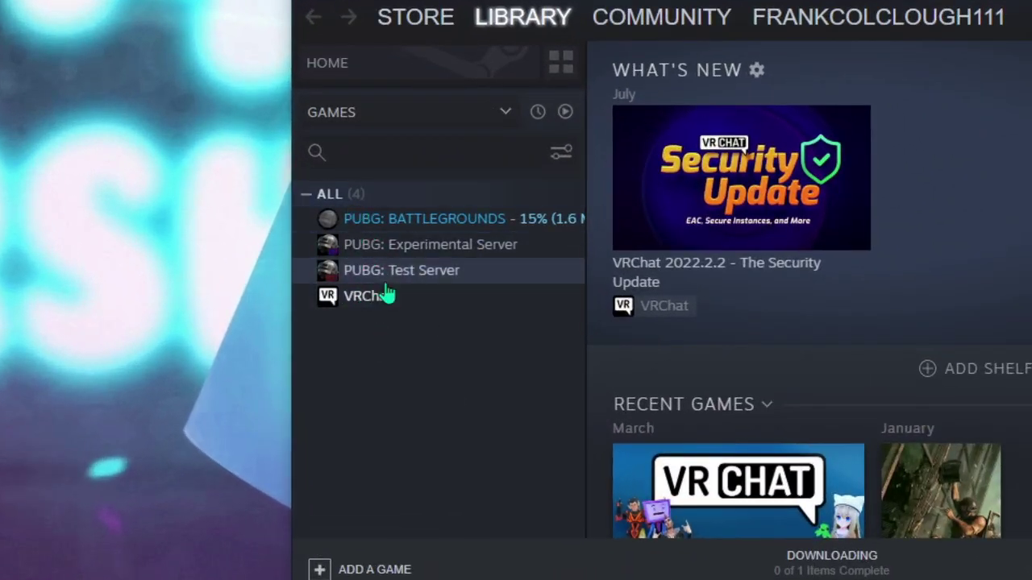
click(399, 257)
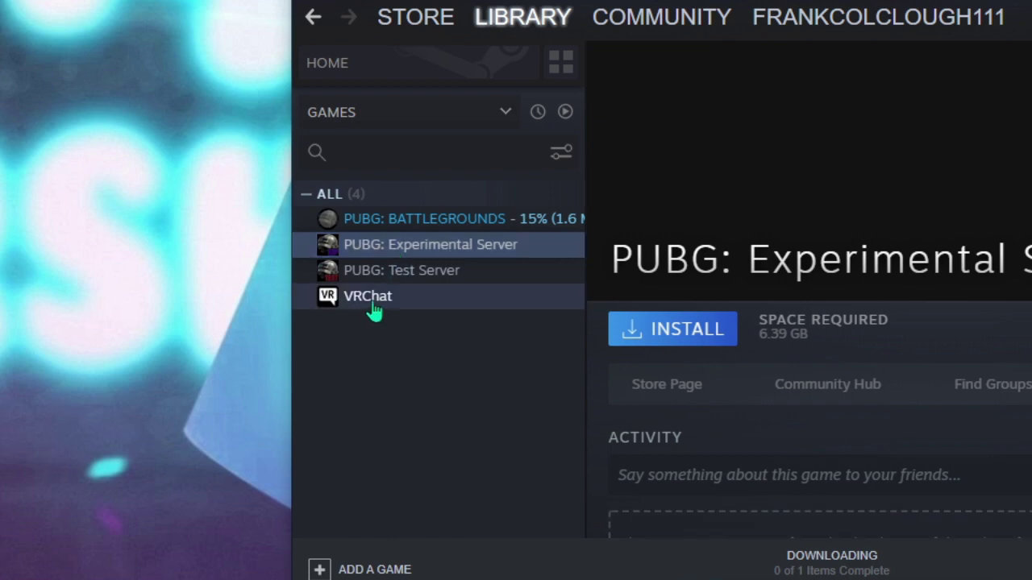
click(375, 306)
right_click(387, 299)
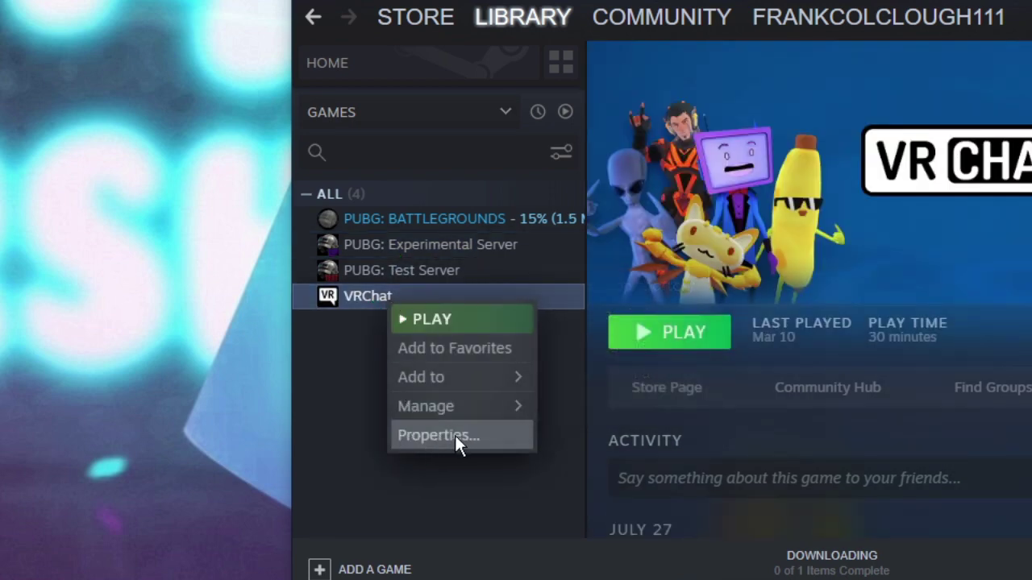
click(454, 435)
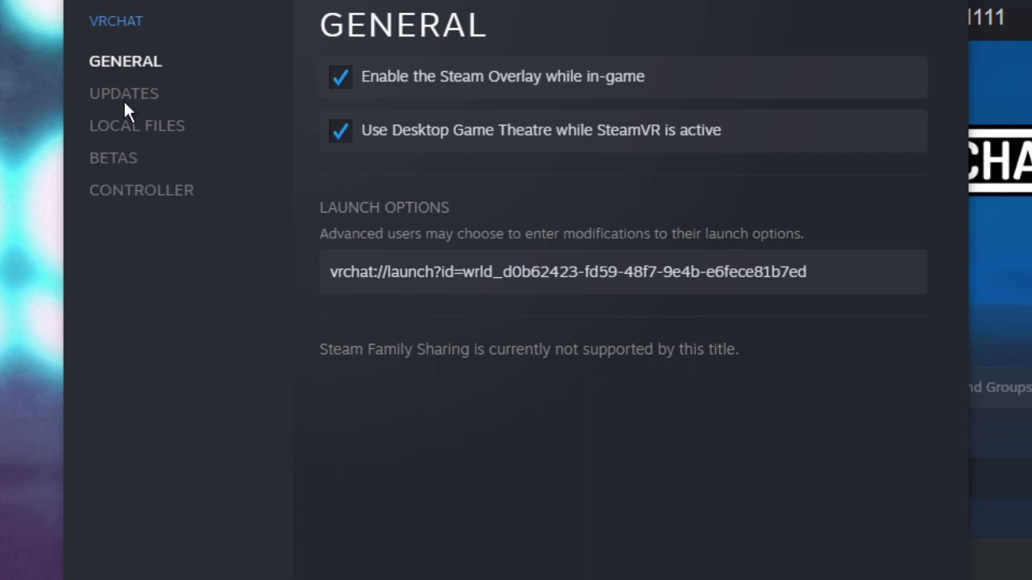
Step: Verify the integrity of VRChat's local game files, then close Properties and Steam
click(165, 131)
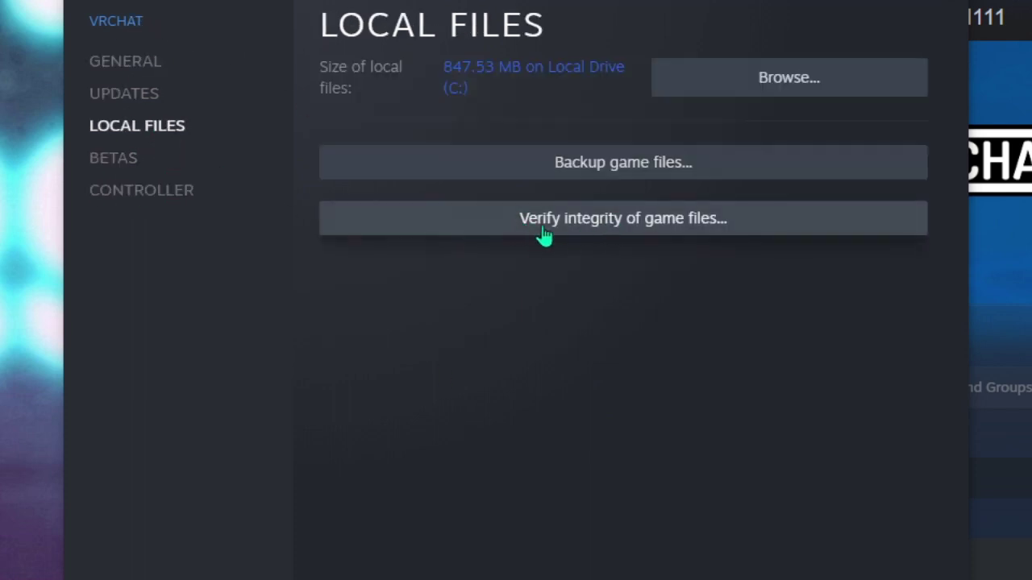
click(685, 232)
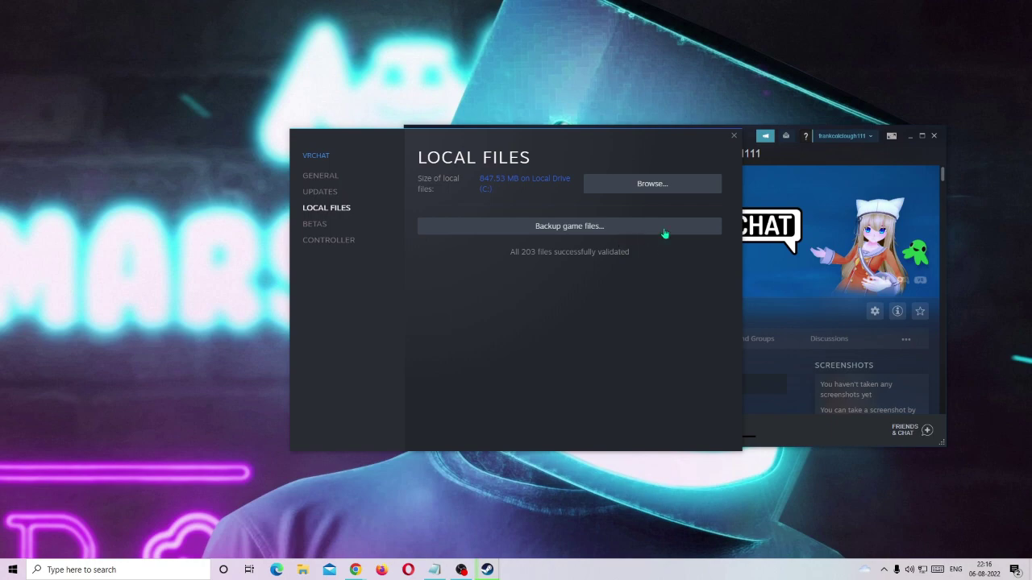
click(733, 135)
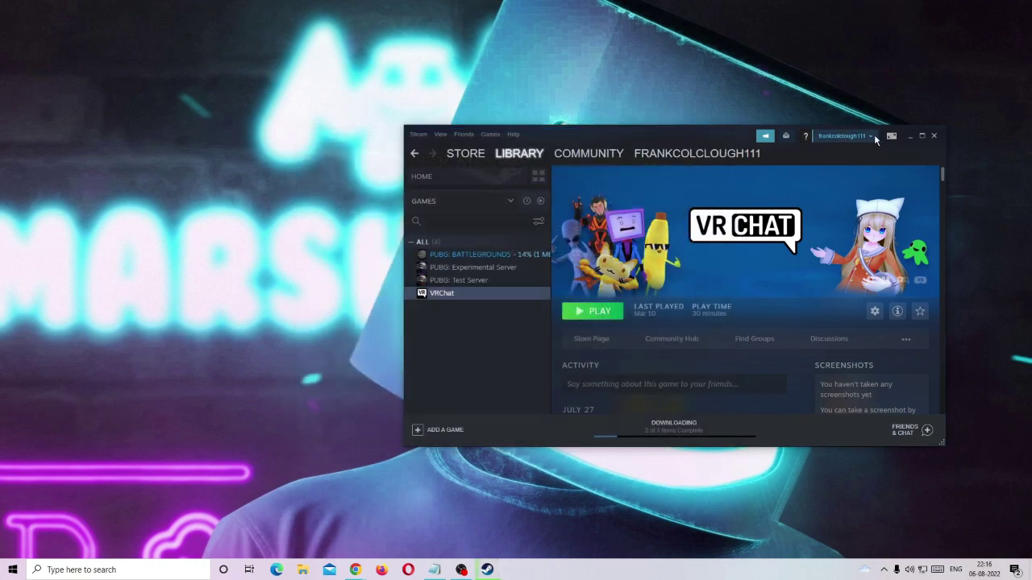
click(934, 136)
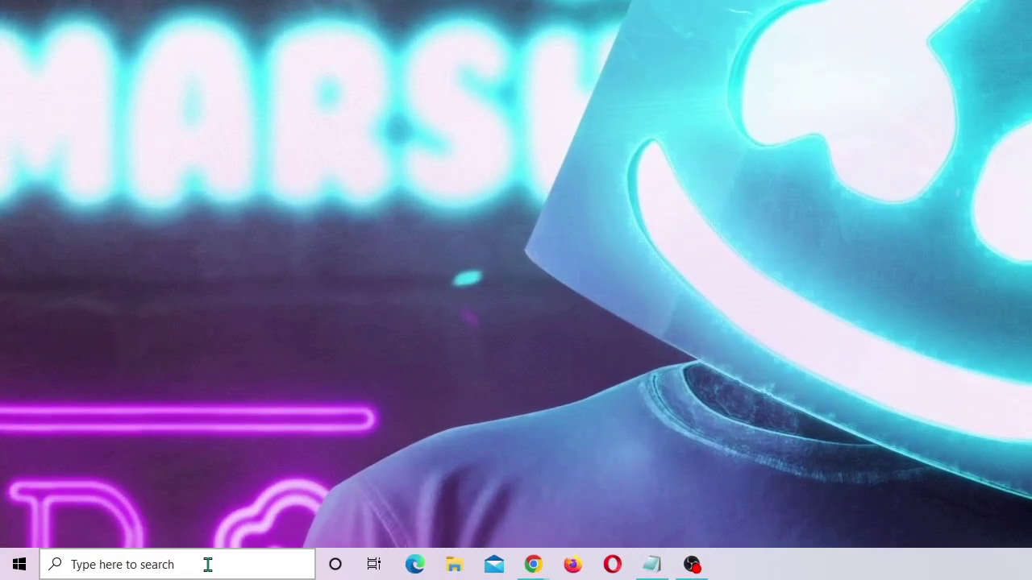
Step: Search Windows for appwiz.cpl and open Programs and Features
click(207, 564)
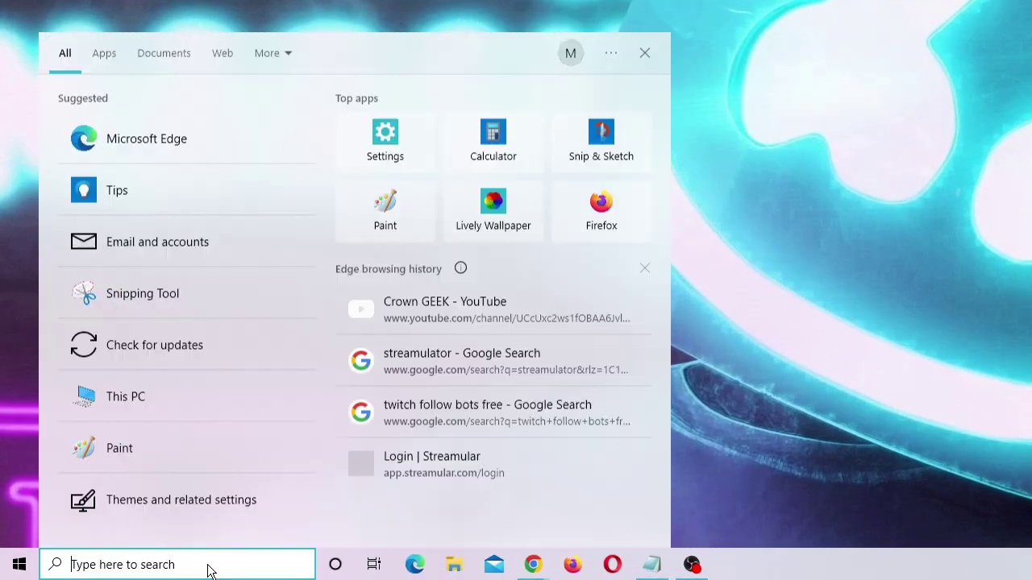
text(appwiz.cpl)
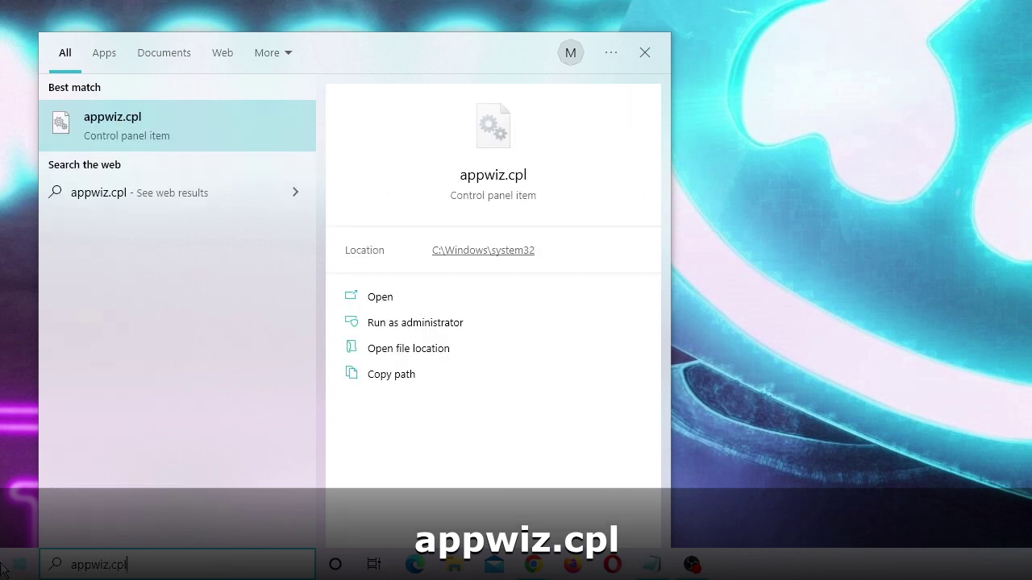
click(150, 134)
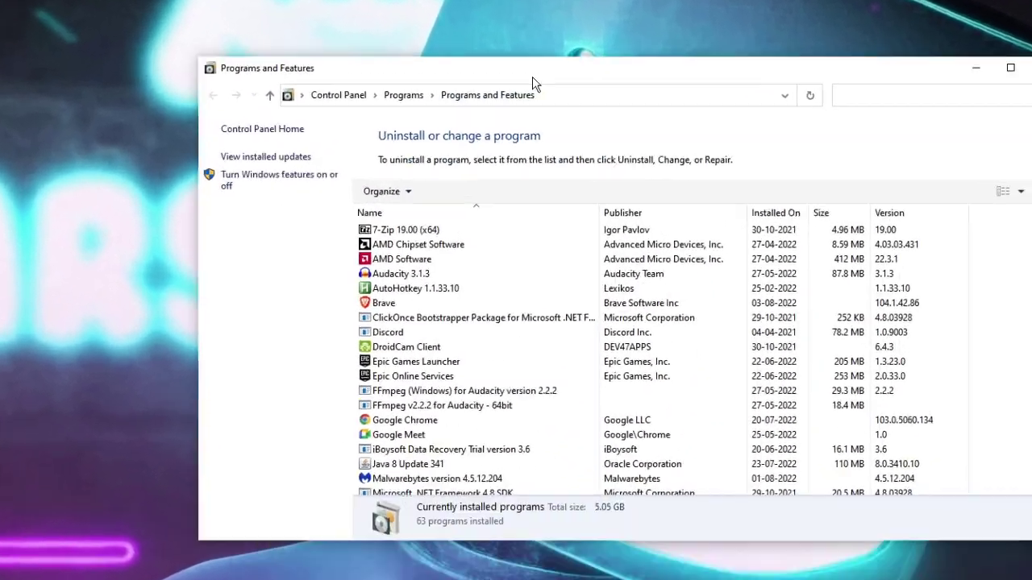
Step: Start uninstalling Steam, cancel the uninstall, and open a new File Explorer window
click(715, 297)
scroll(715, 297, down, 15)
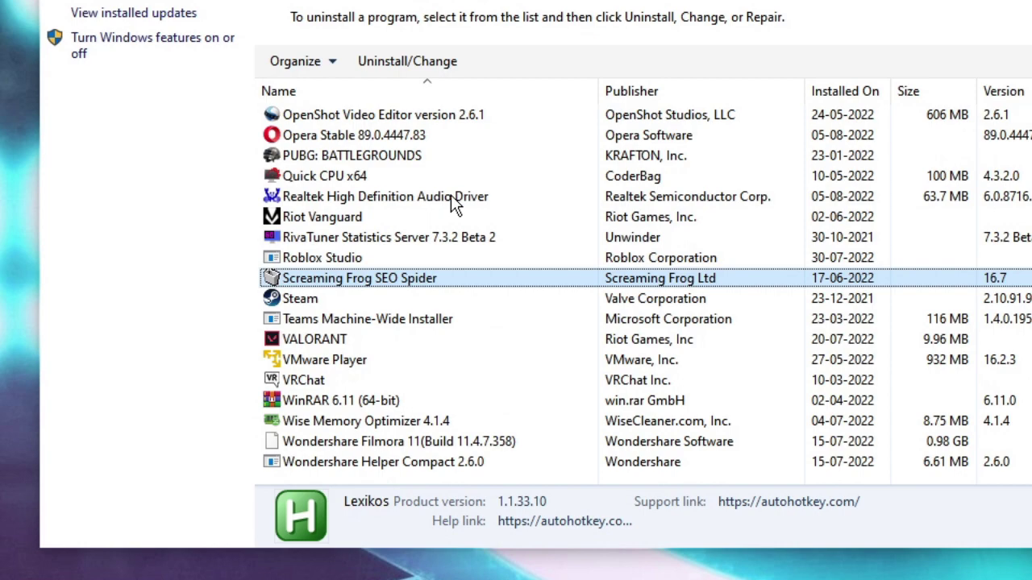
click(325, 300)
click(383, 63)
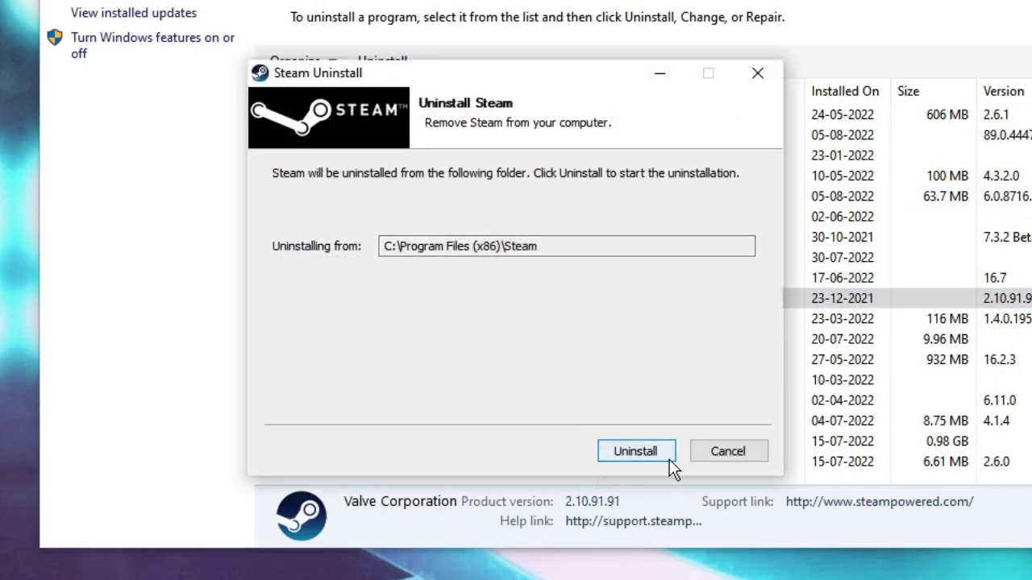
click(740, 451)
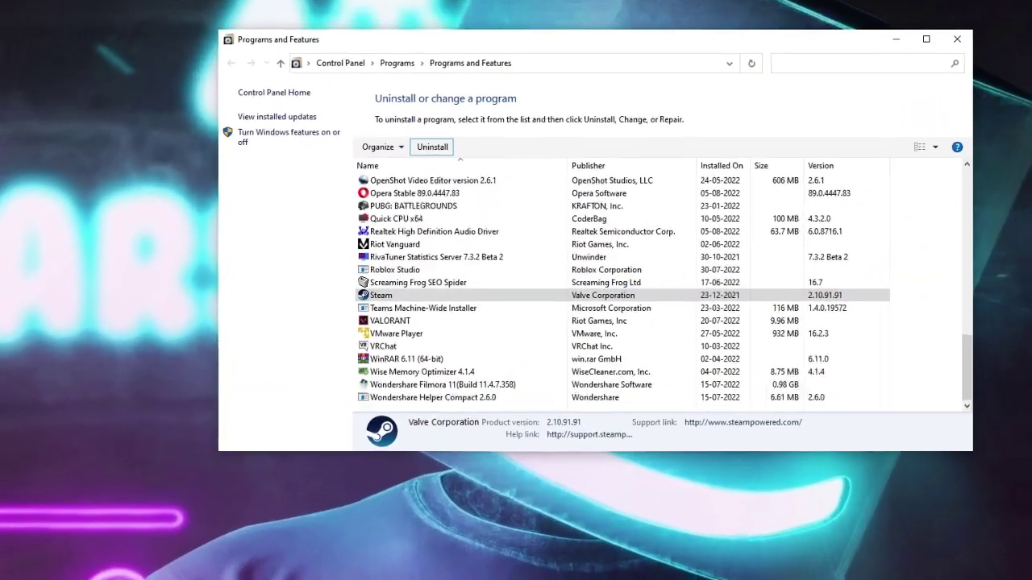
key(super+e)
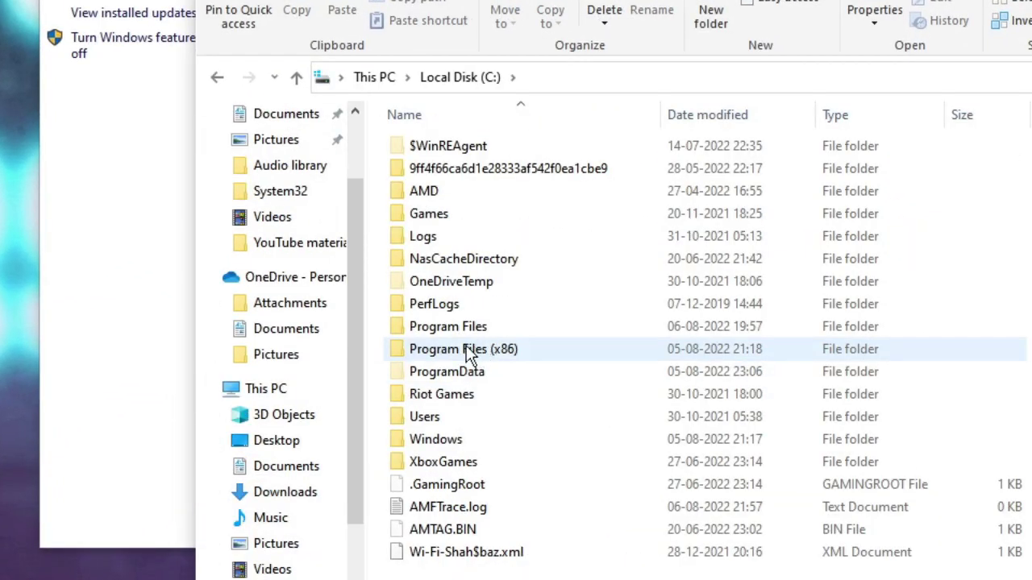
Step: Check the Steam folder in Program Files (x86), then browse C:\Program Files to FFmpeg For Audacity
double_click(466, 349)
key(s)
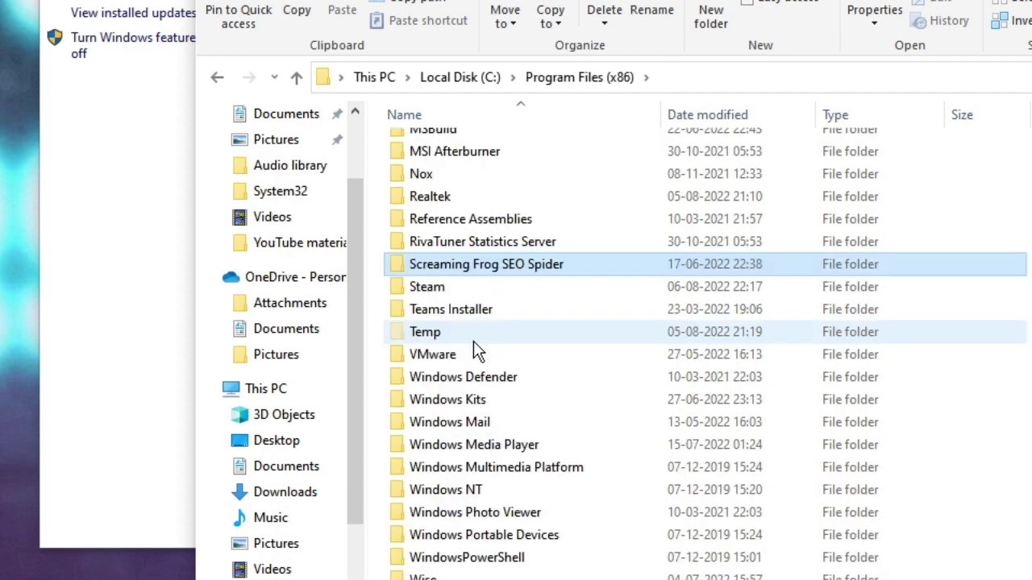
key(t)
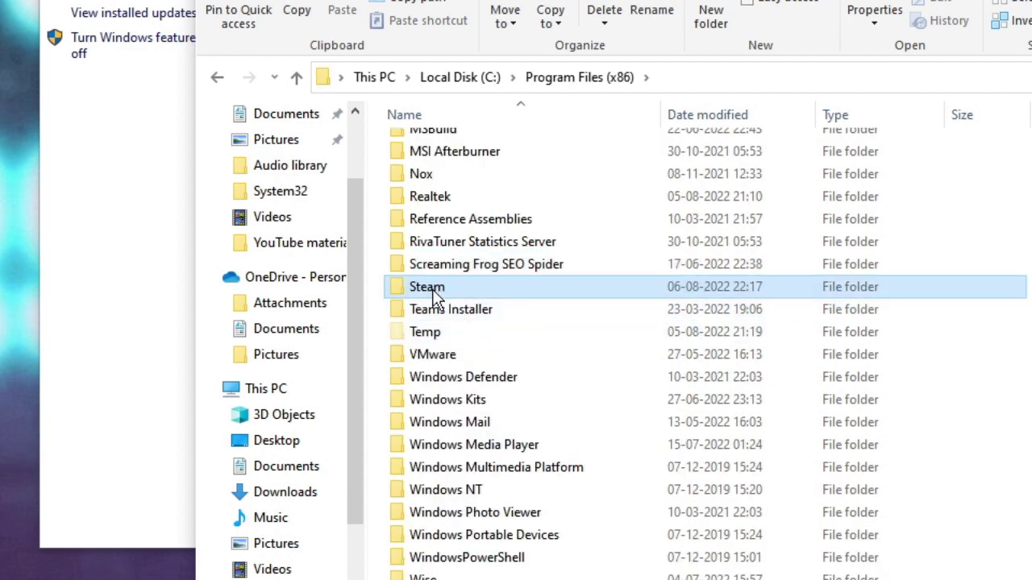
mouse_move(435, 297)
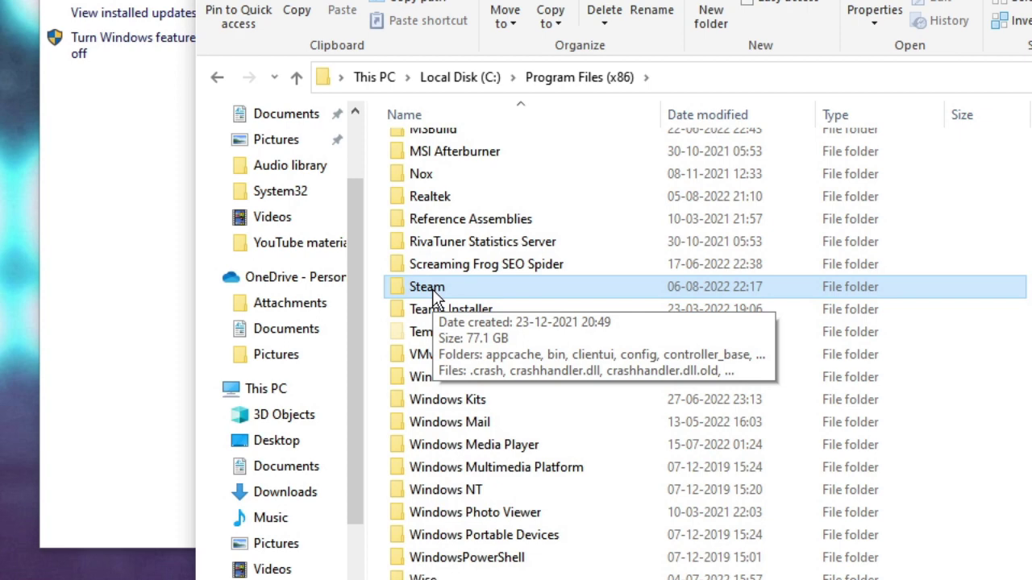
click(218, 79)
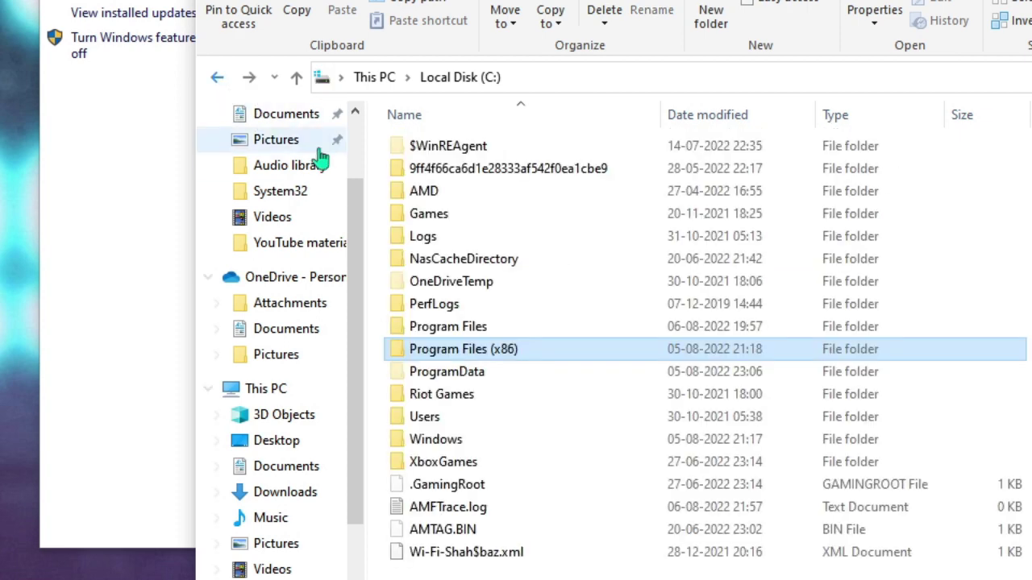
click(478, 327)
double_click(477, 325)
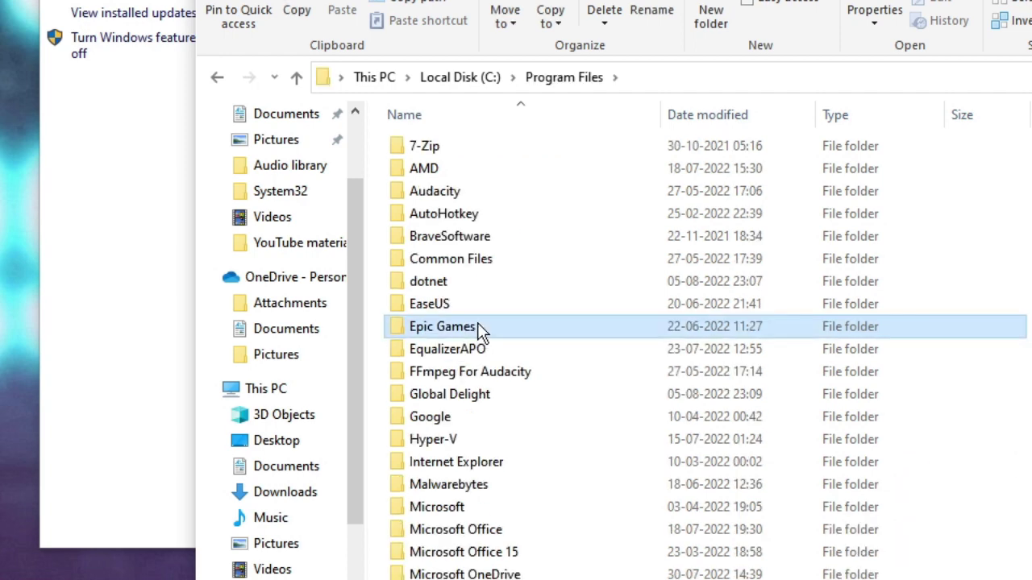
click(478, 371)
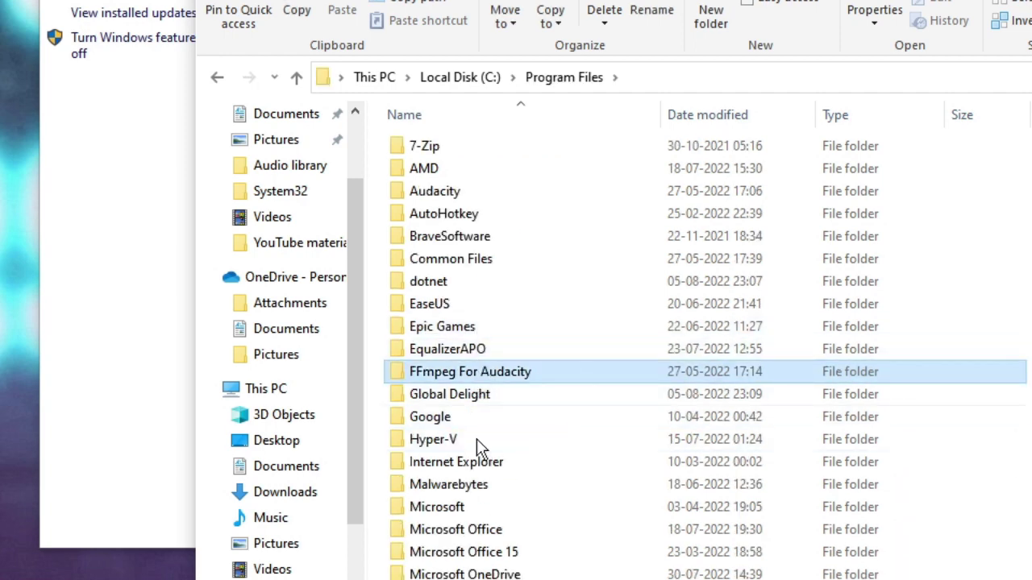